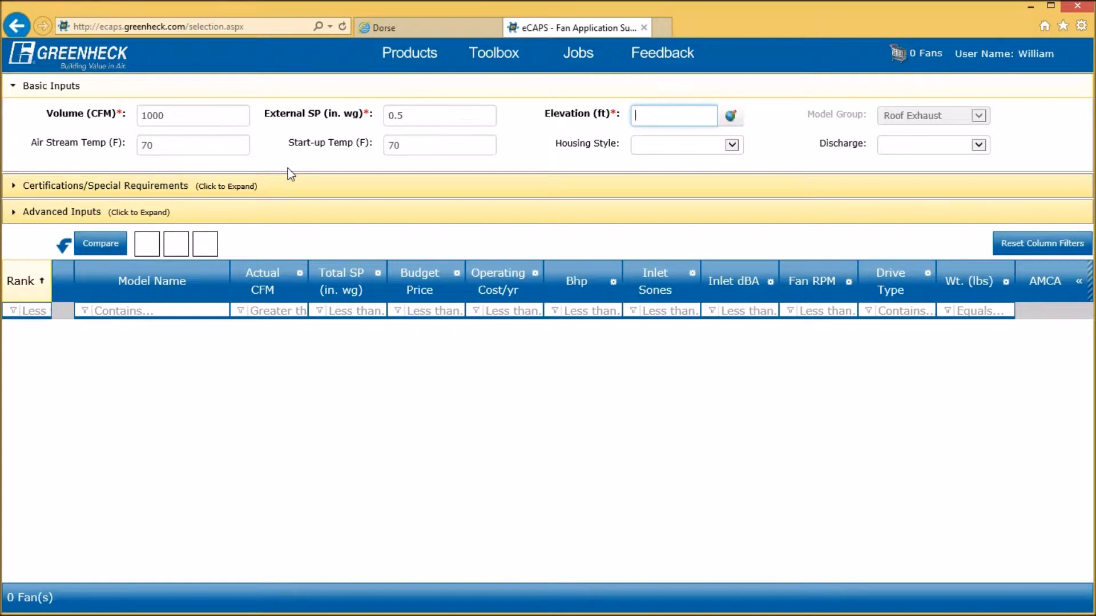
Set the elevation to 300 ft to list matching roof exhaust fans, and read the caution on the G-143-C
key("Tab")
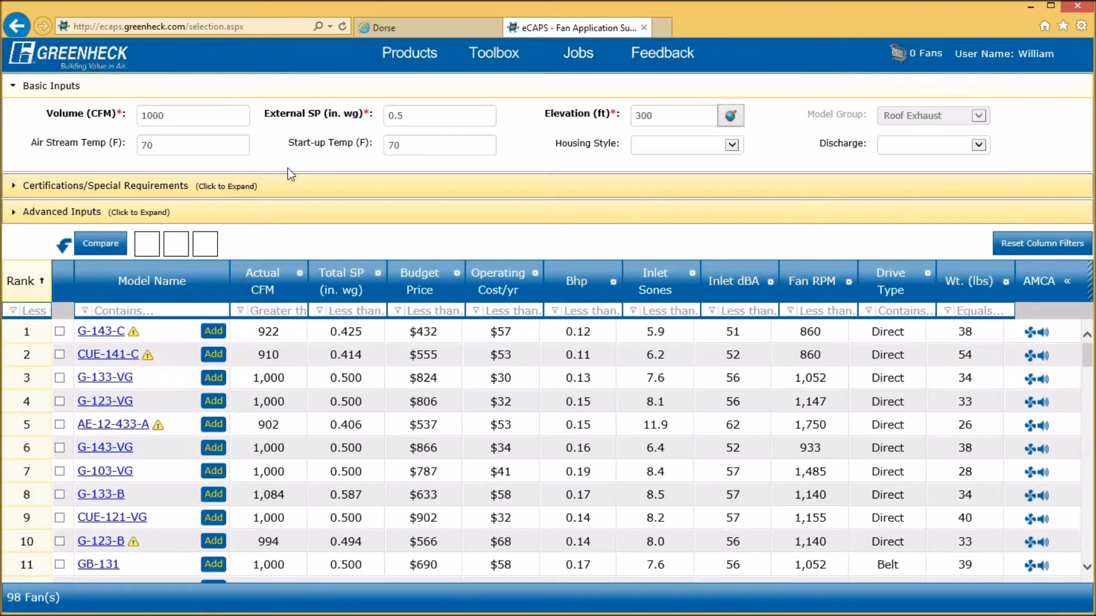
left_click(133, 333)
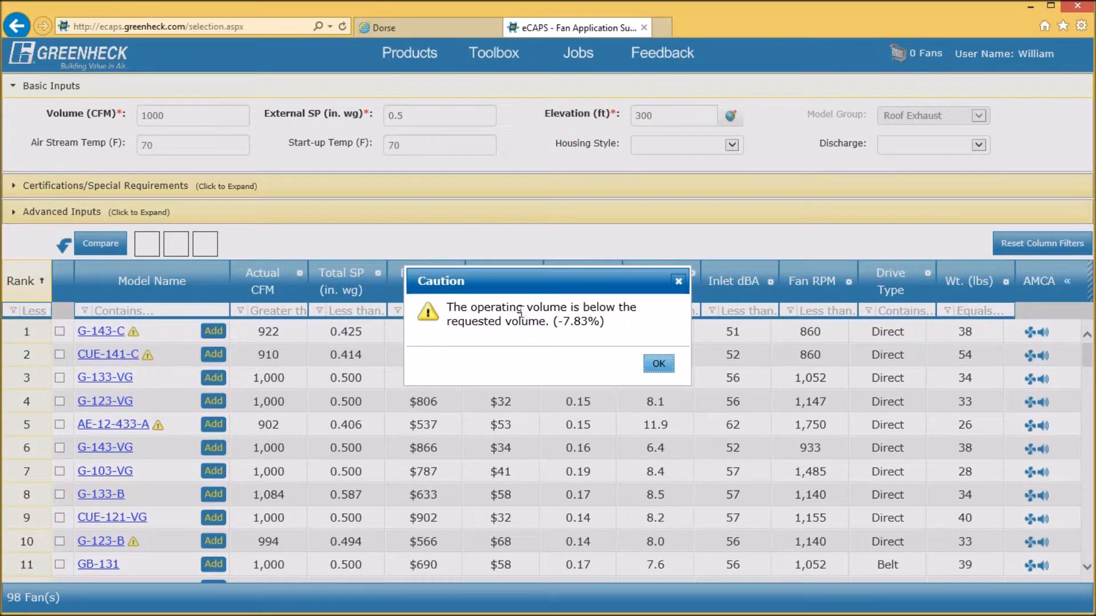
left_click(658, 365)
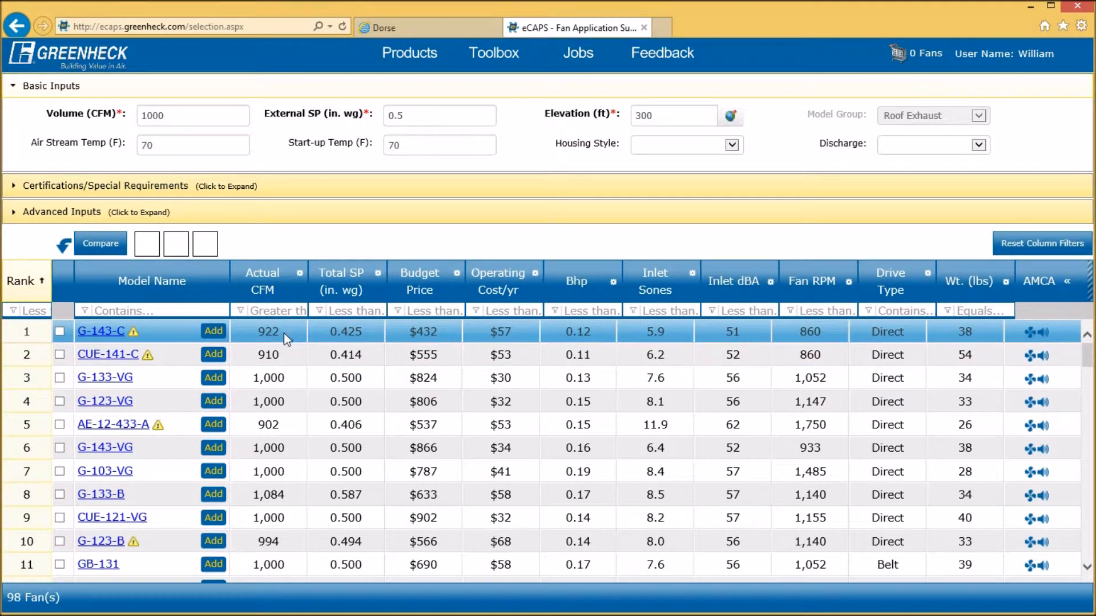
Open the G-133-VG model properties and view its fan curves for operating conditions and Min/Max Speed
left_click(104, 378)
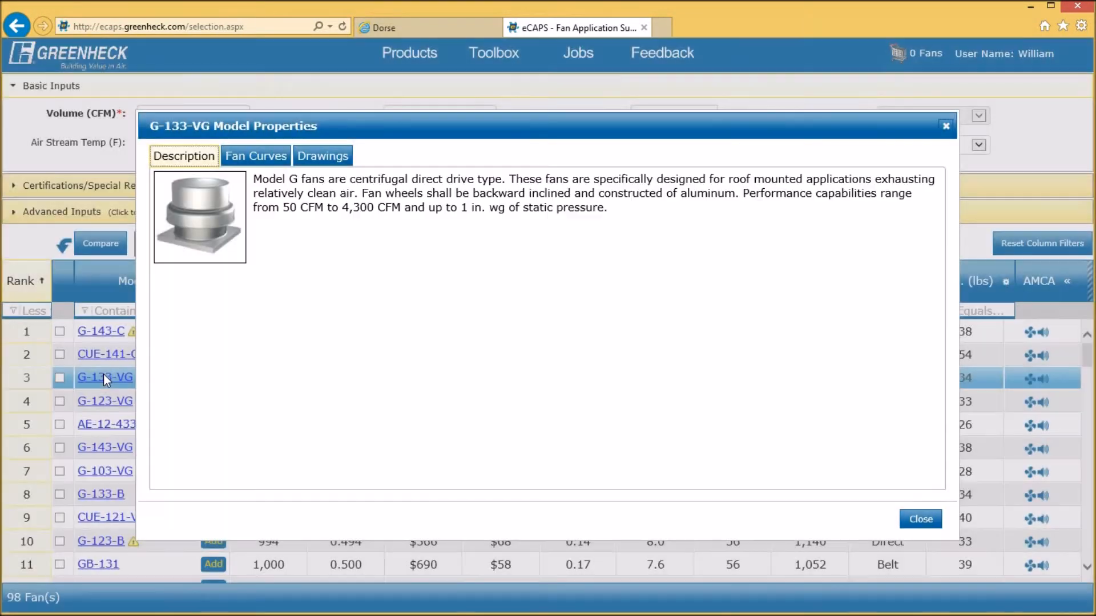
left_click(253, 159)
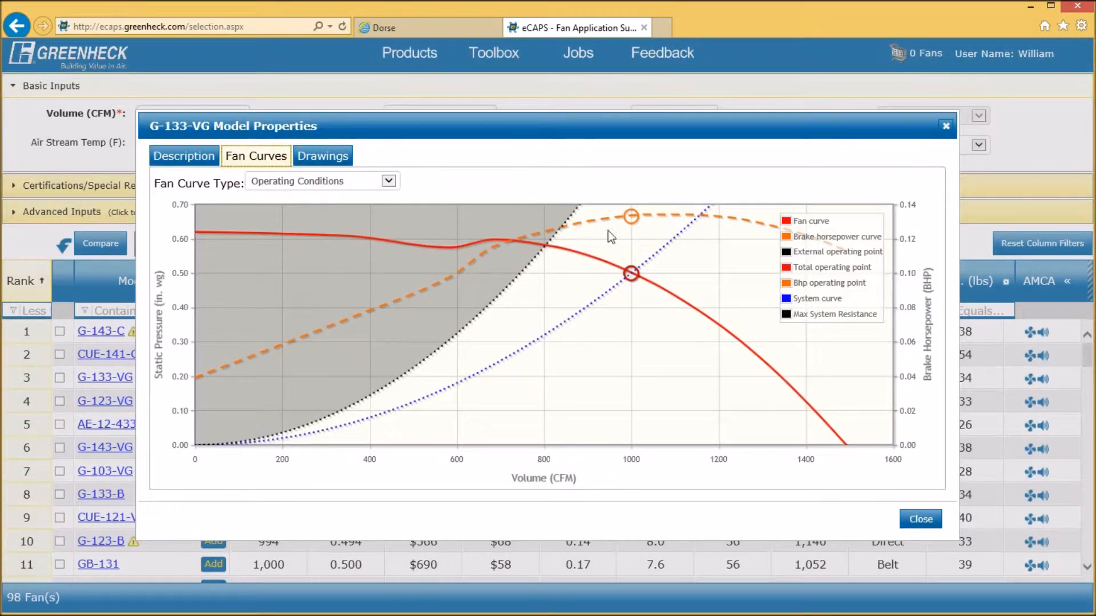
left_click(387, 181)
left_click(377, 192)
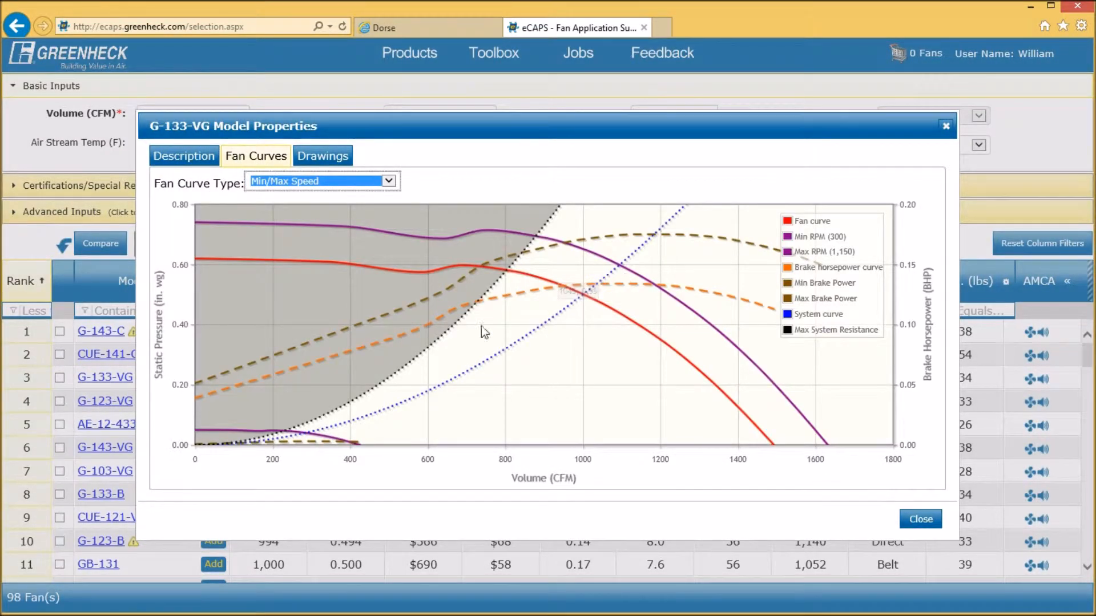
left_click(341, 182)
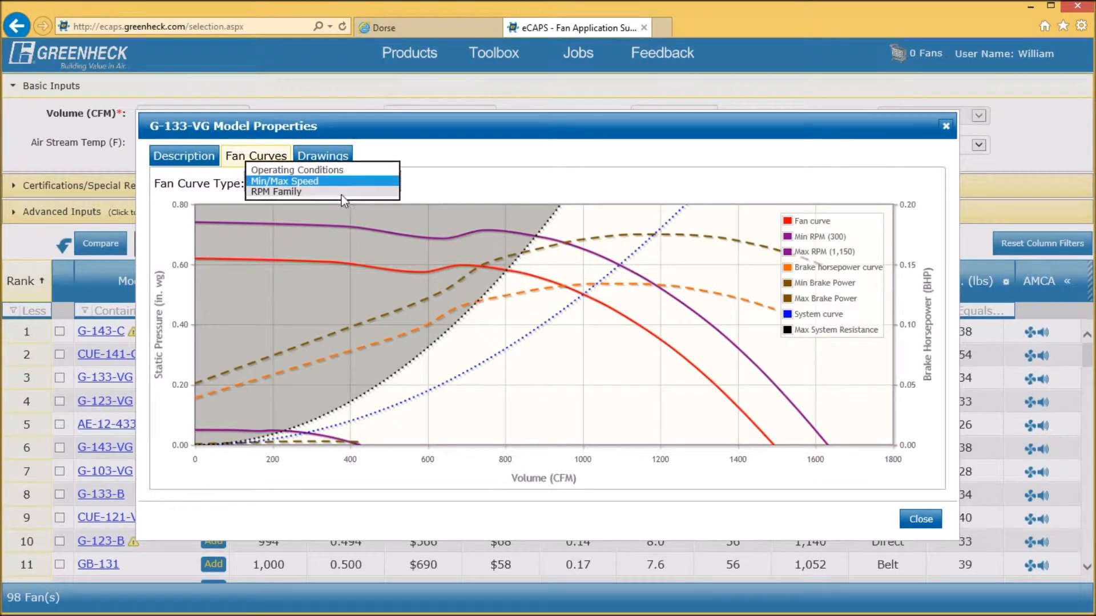
View the G-133-VG's 3D drawing and standard drawing, and close its model properties
left_click(330, 154)
left_click(330, 155)
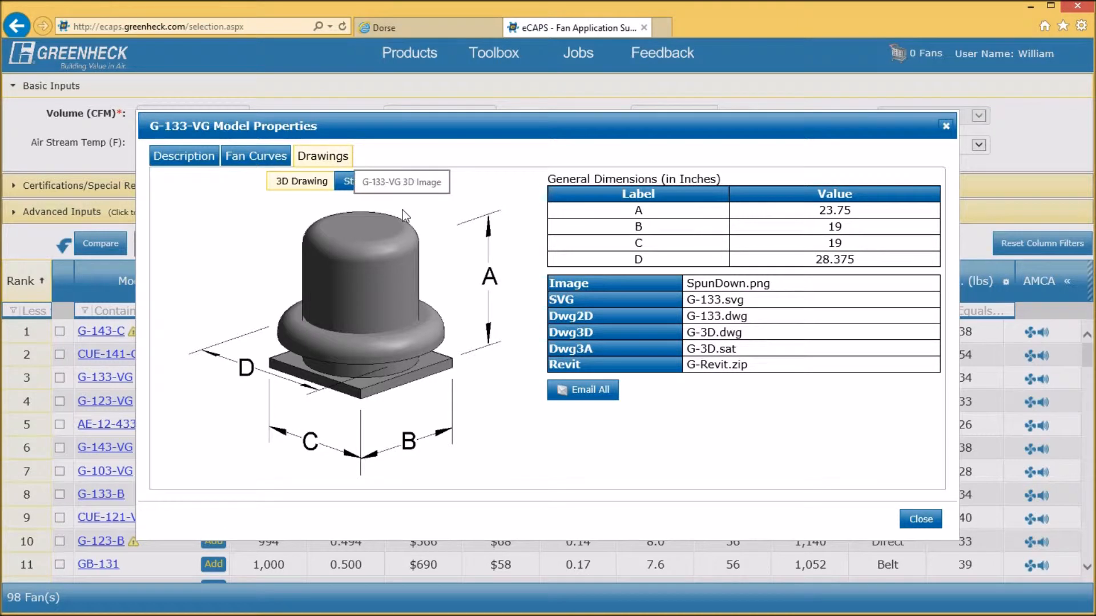
left_click(363, 182)
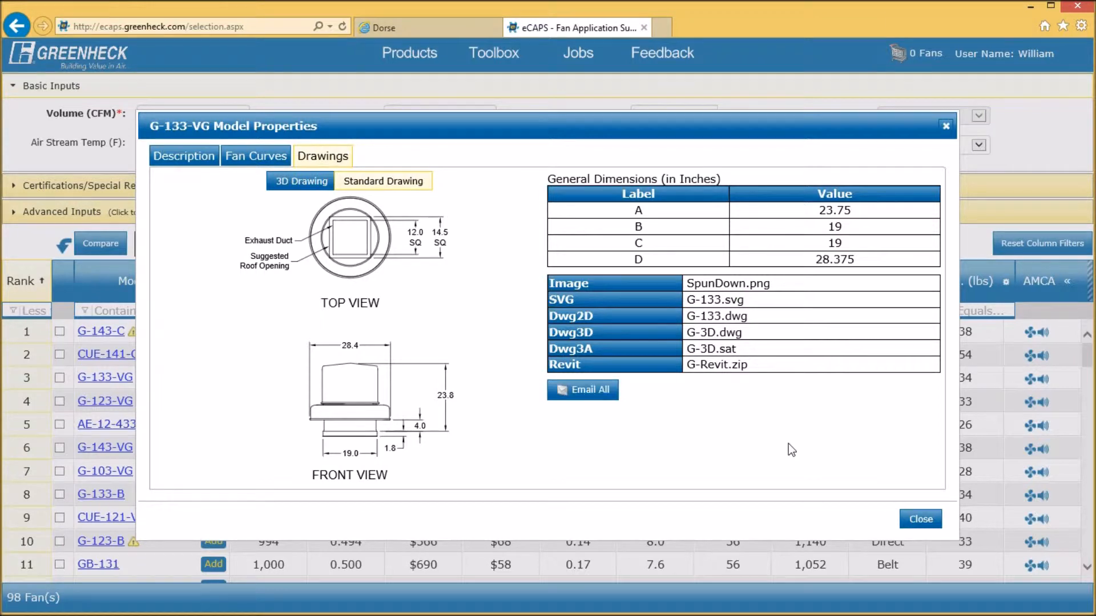
left_click(935, 519)
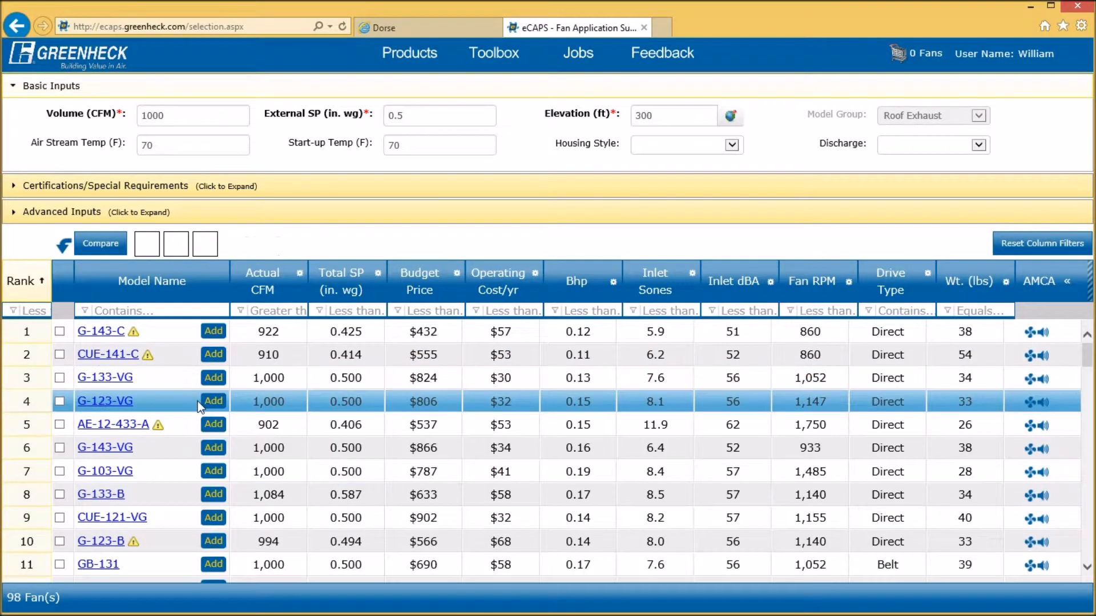
Sort the fan list by inlet dBA in ascending order and add the LB-14 to the job
left_click(744, 282)
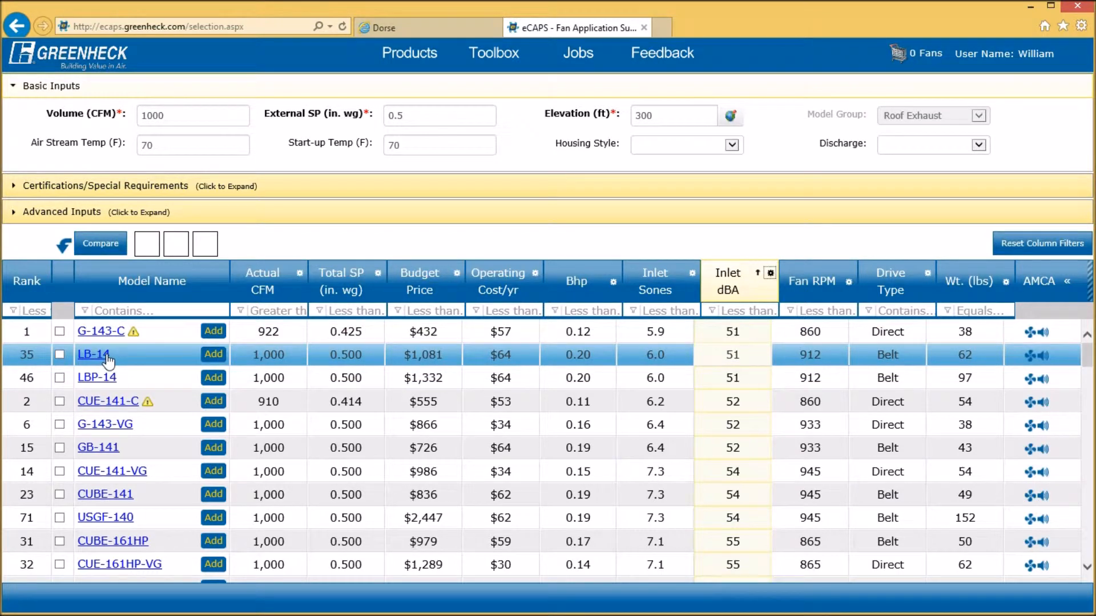
left_click(209, 357)
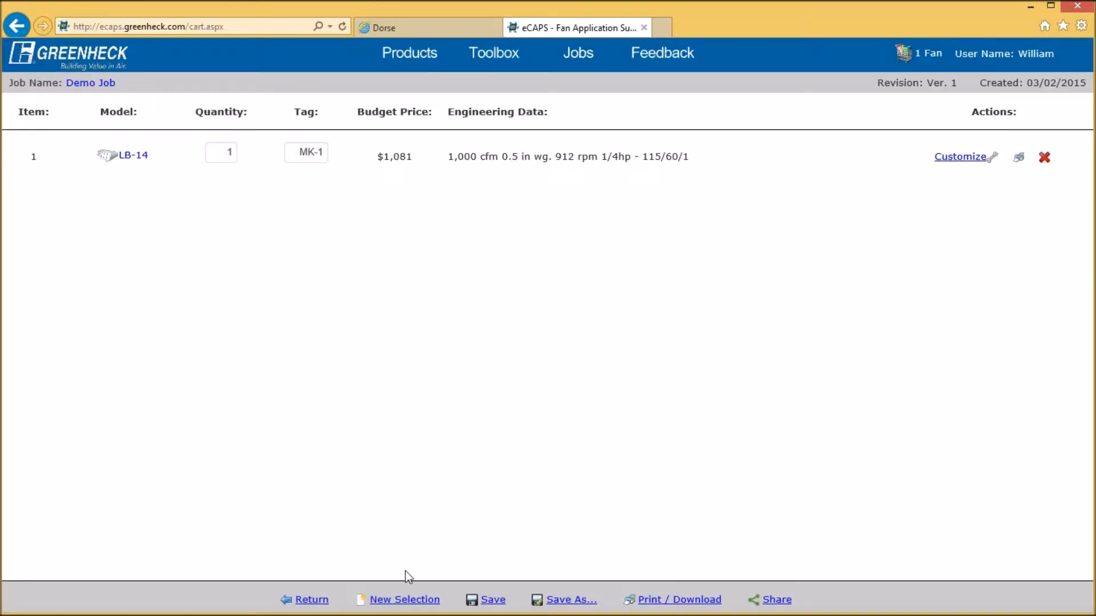
Return to the fan selection and compare the CUE-141-C, G-133-VG and G-123-VG models
left_click(298, 601)
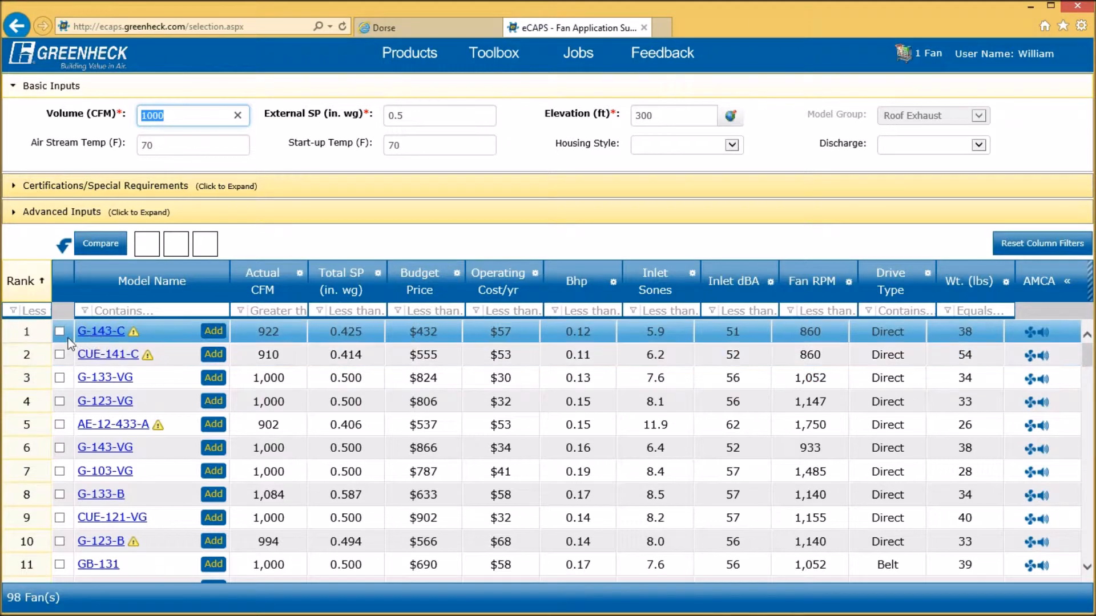
left_click(60, 354)
left_click(60, 377)
left_click(59, 401)
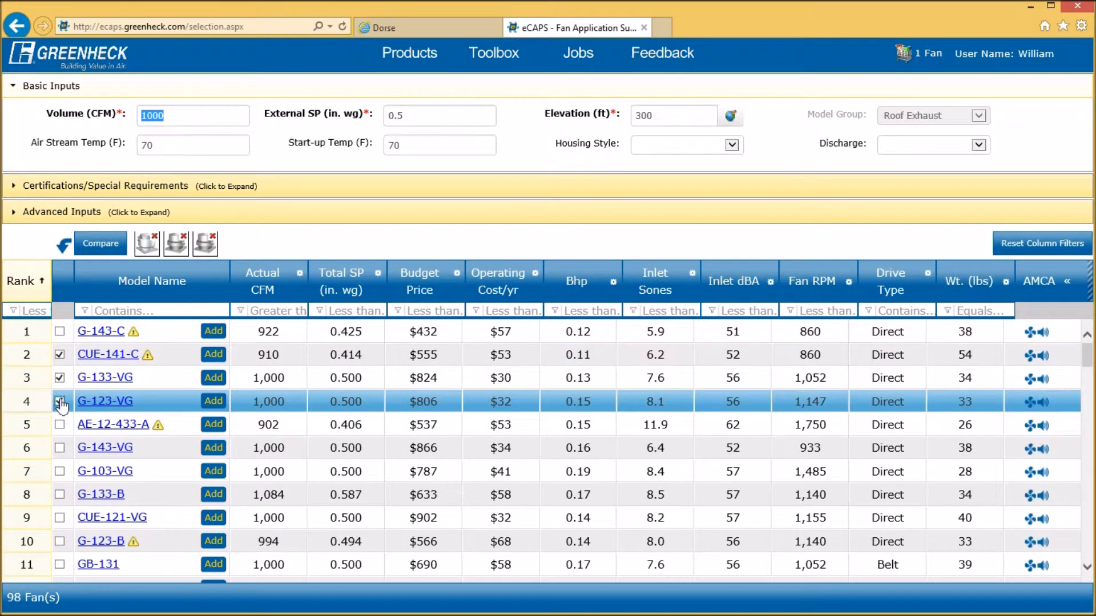
left_click(100, 244)
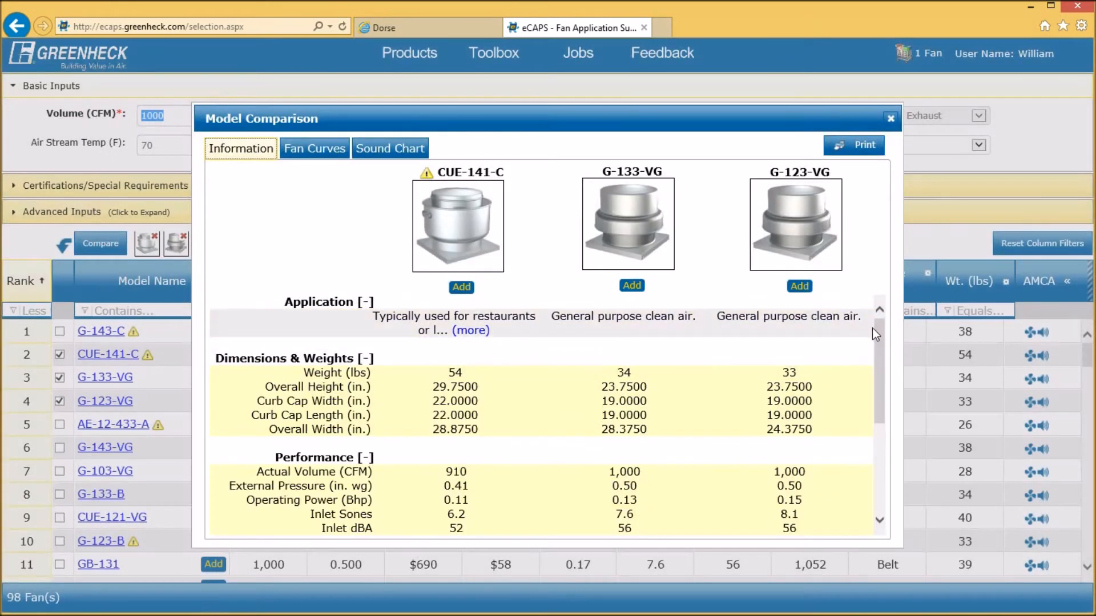
Review the information, fan curves and sound chart of the compared models, and close the comparison
mouse_move(881, 336)
left_mouse_down()
mouse_move(878, 431)
mouse_move(877, 320)
left_mouse_up()
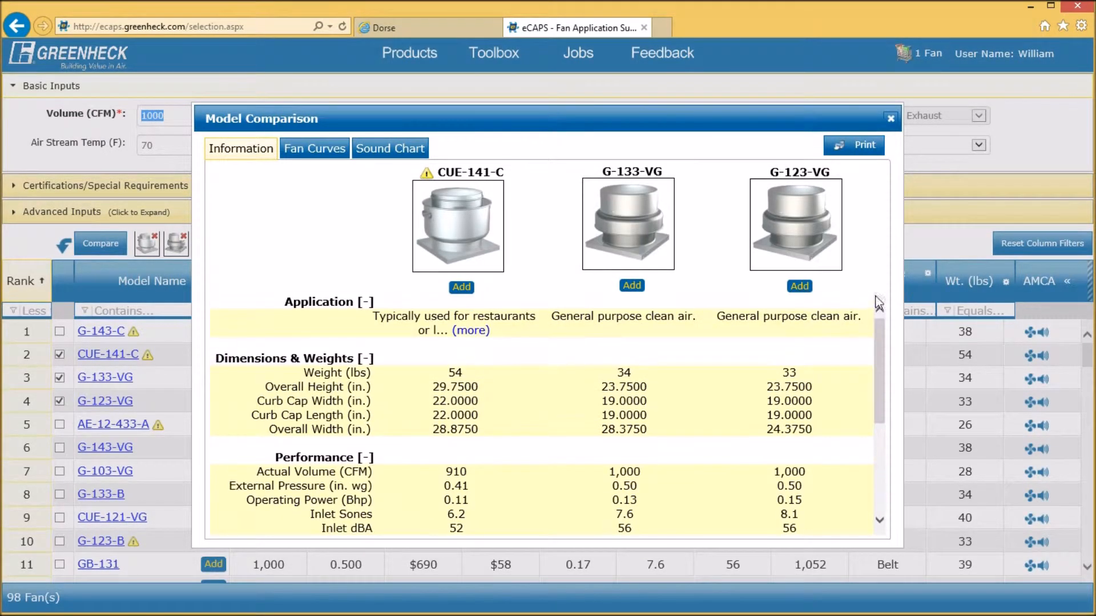
left_click(342, 153)
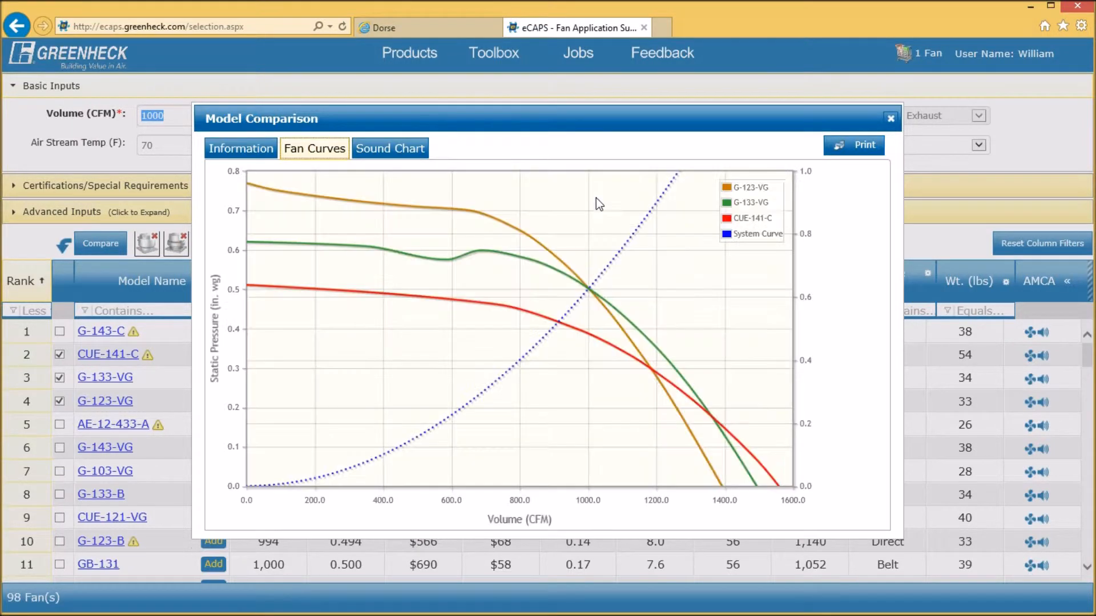
left_click(400, 149)
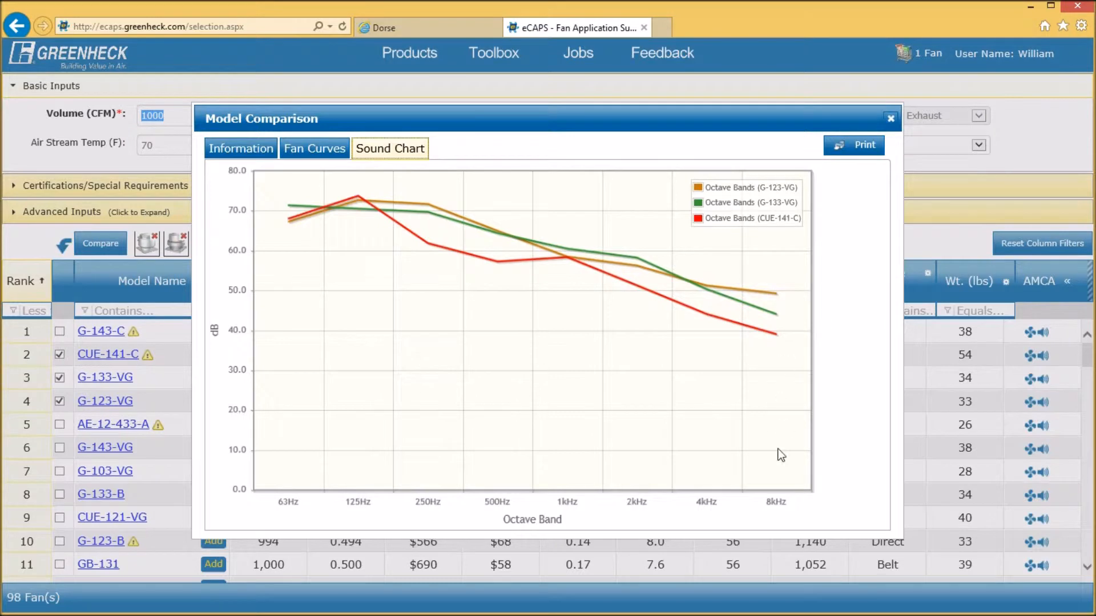
left_click(891, 118)
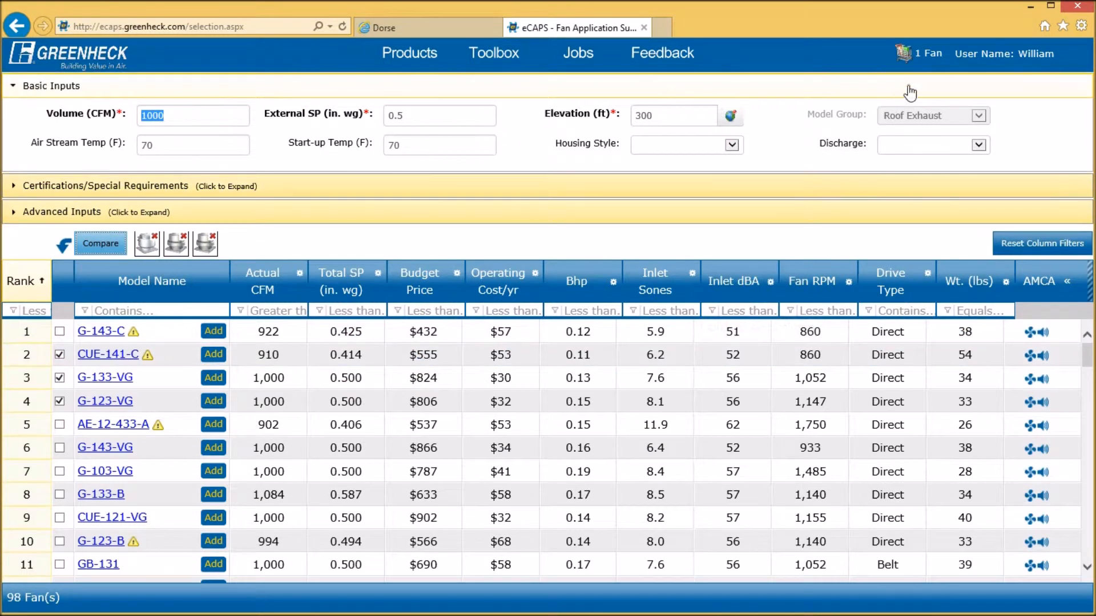
Generate the job's submittal in PDF format from the cart, review the LB-14 document and return to the cart
left_click(925, 55)
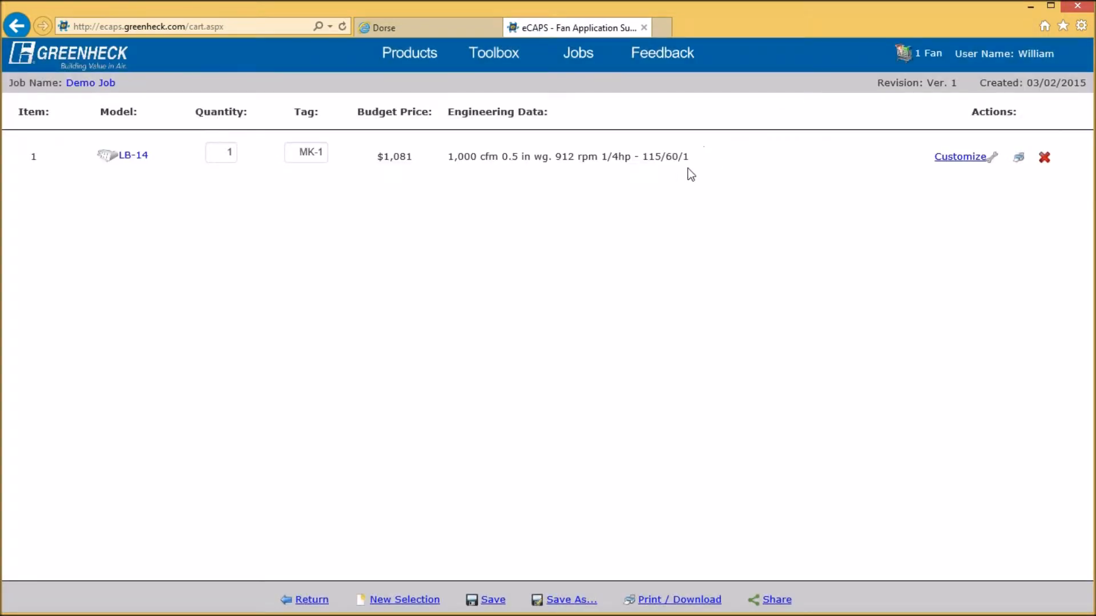
left_click(681, 600)
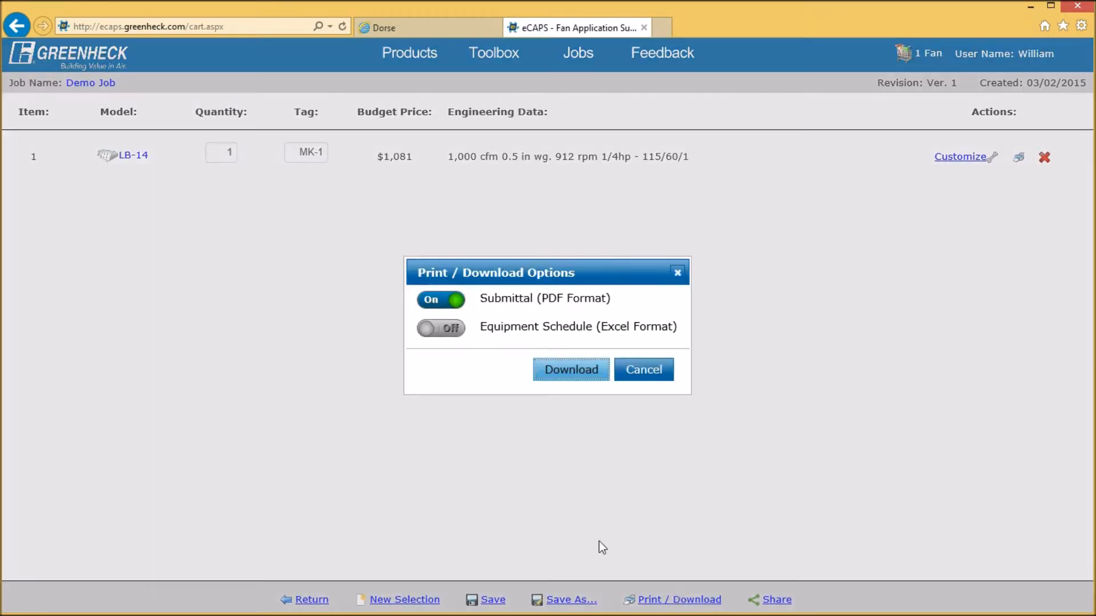
left_click(565, 372)
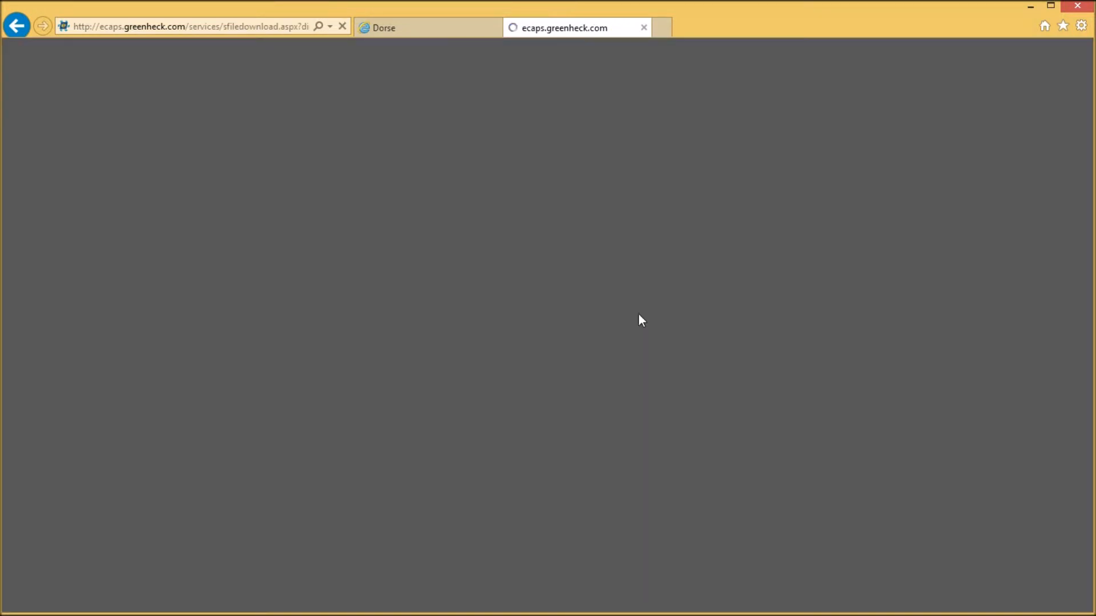
scroll(407, 336, "down", 10)
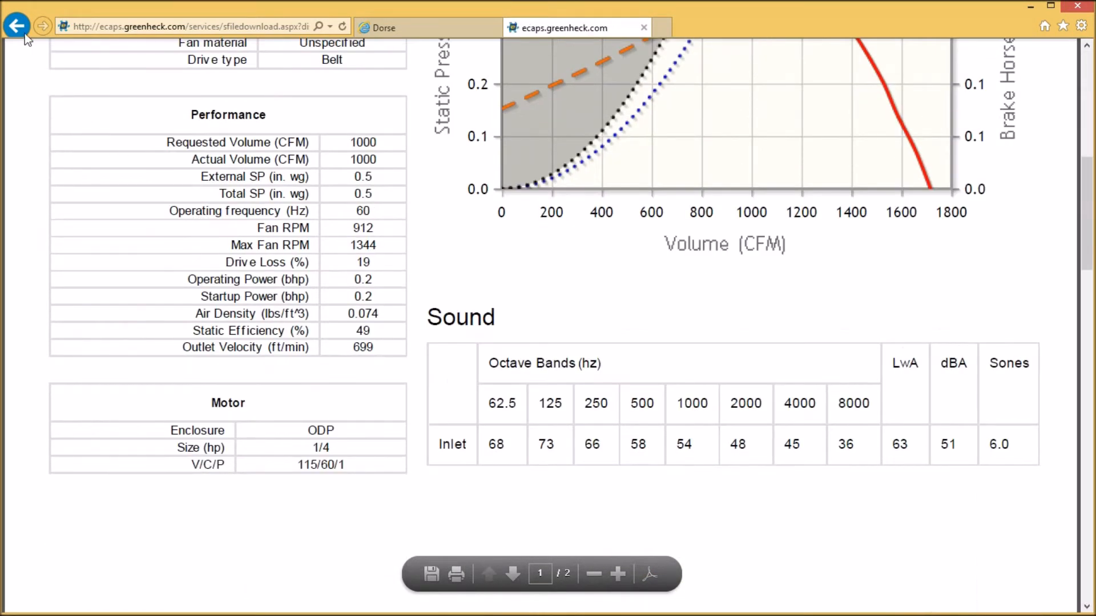
scroll(45, 57, "up", 10)
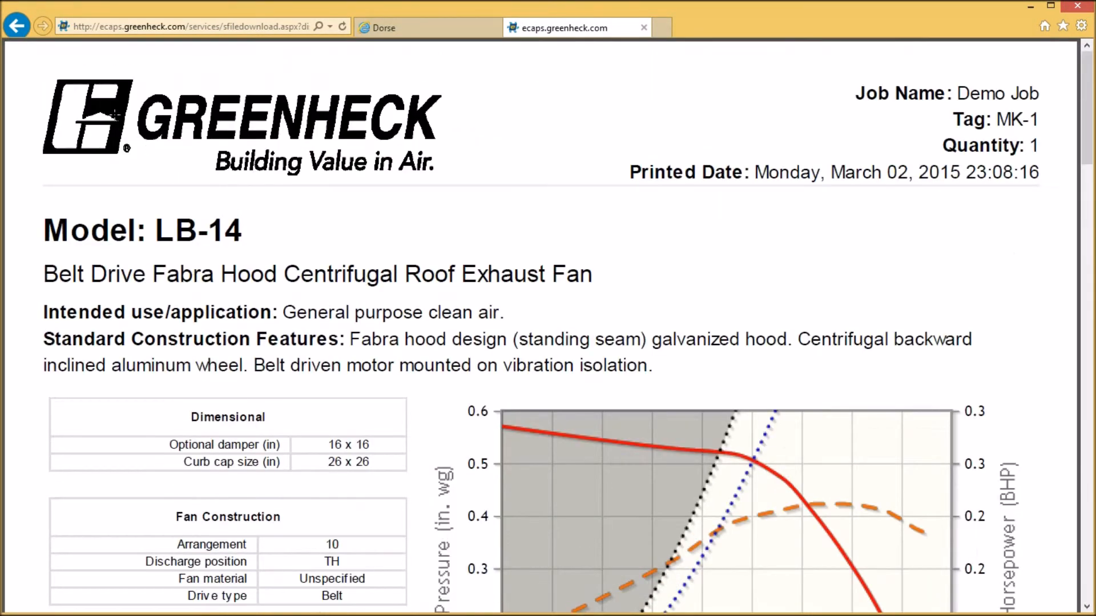
left_click(19, 29)
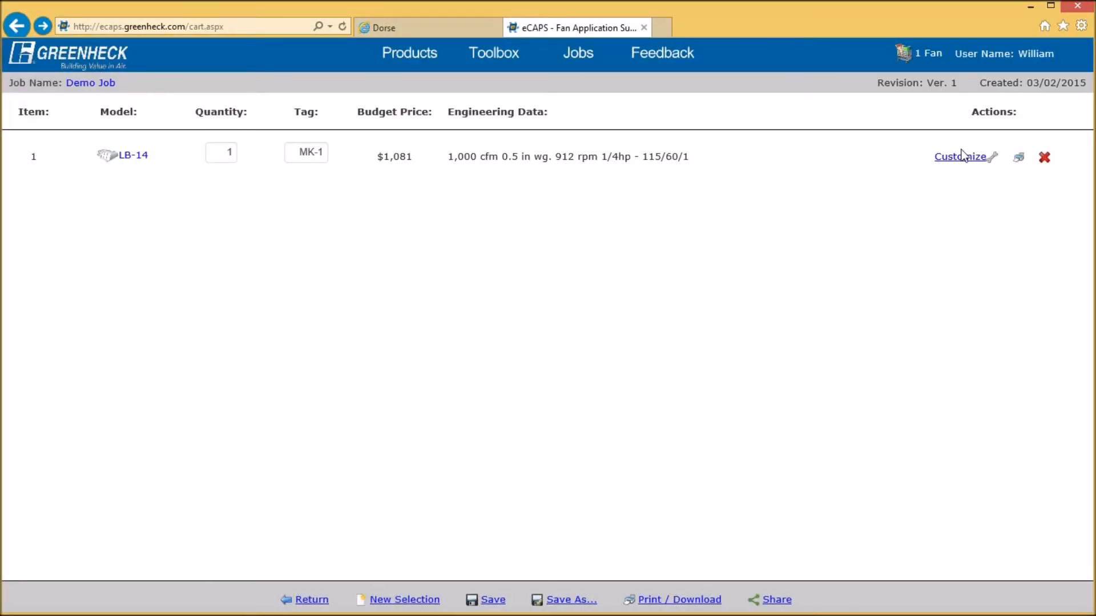
Examine the LB-14's motor configuration choices for enclosure, motor size, voltage and phase, and close the customization
left_click(961, 157)
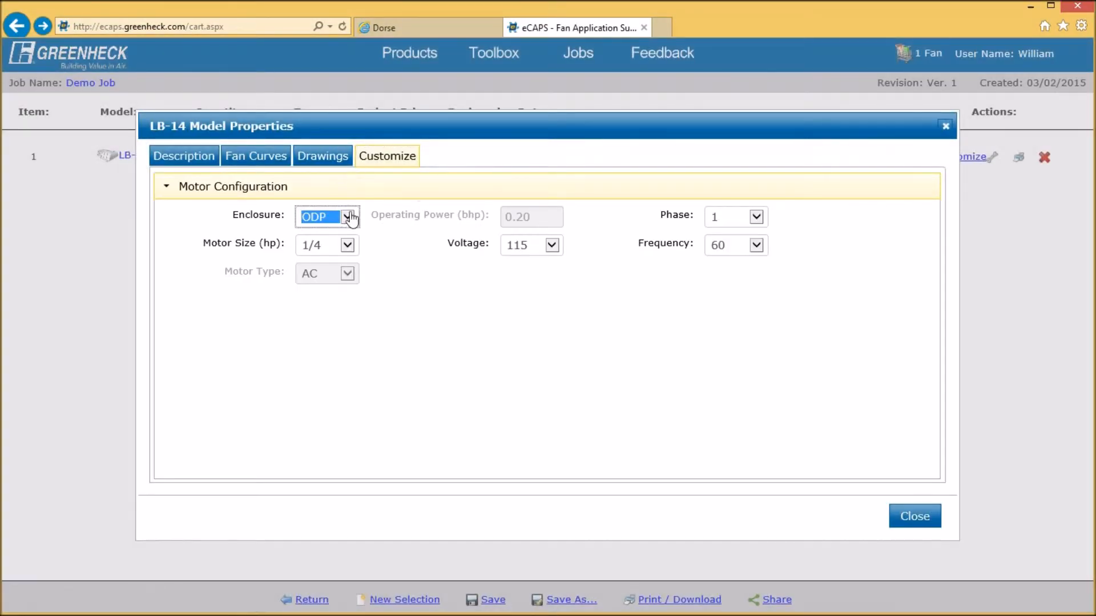
left_click(350, 220)
left_click(406, 258)
left_click(349, 248)
left_click(394, 269)
left_click(509, 252)
left_click(592, 318)
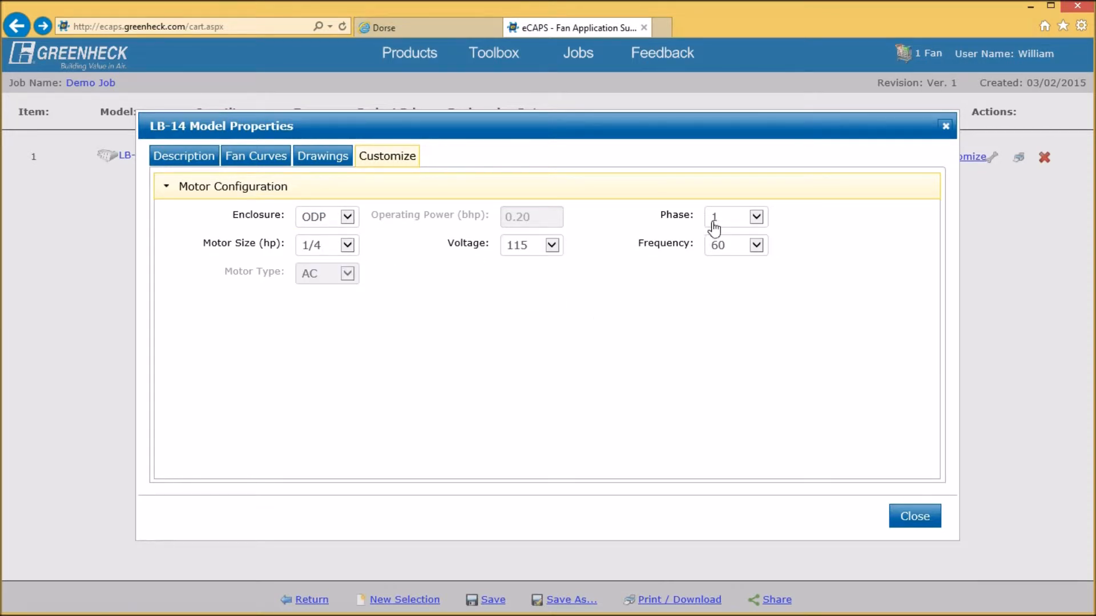
left_click(714, 222)
left_click(861, 368)
left_click(904, 515)
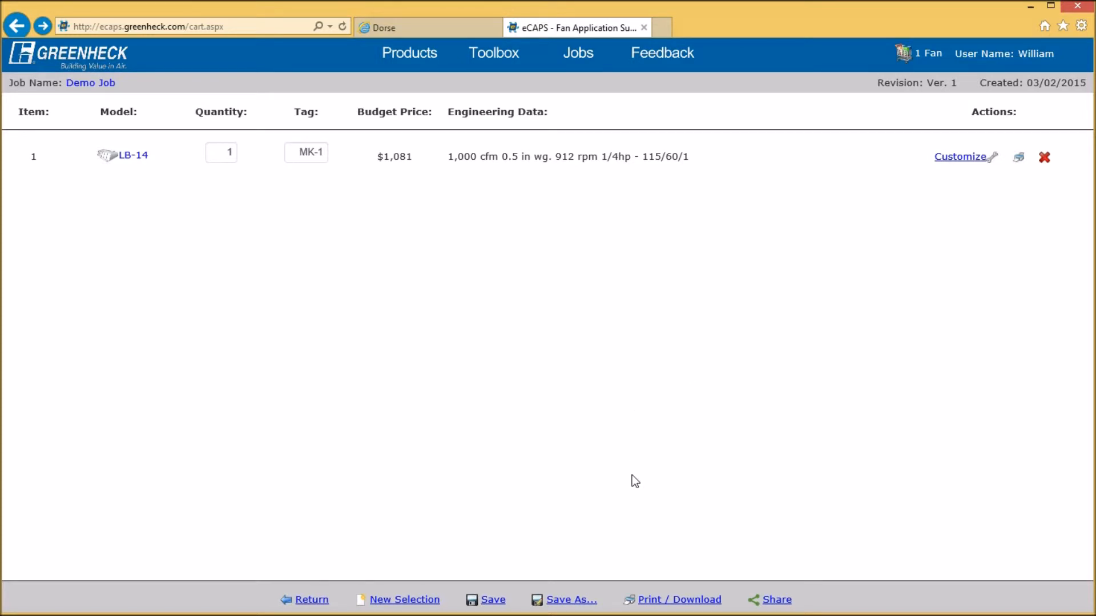
Save the job under the name "Demo Job" and dismiss the confirmation
left_click(571, 600)
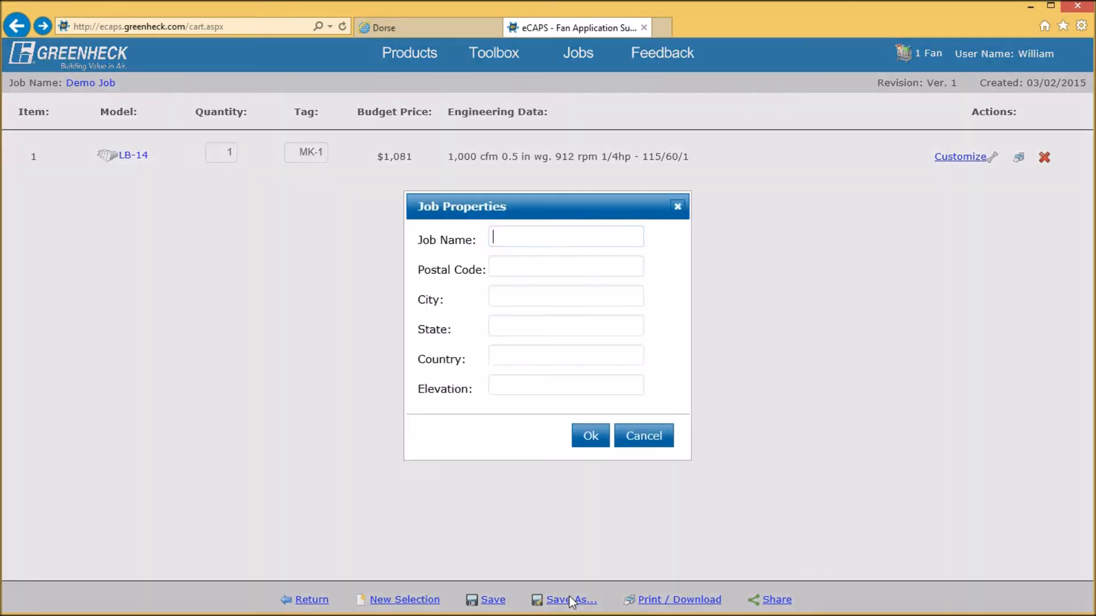
type("Demo Job")
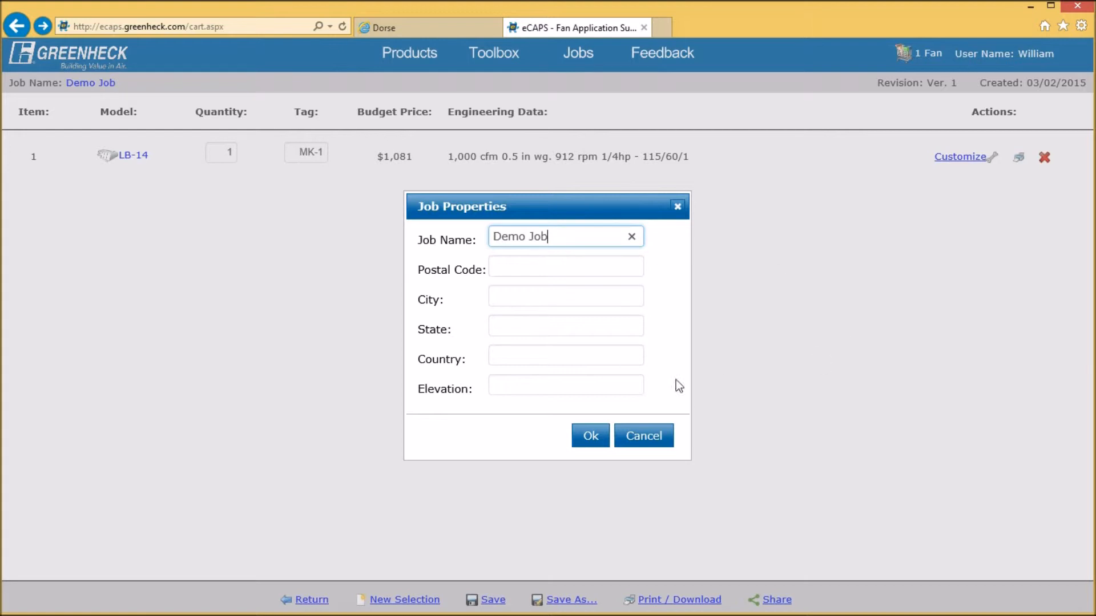
left_click(593, 437)
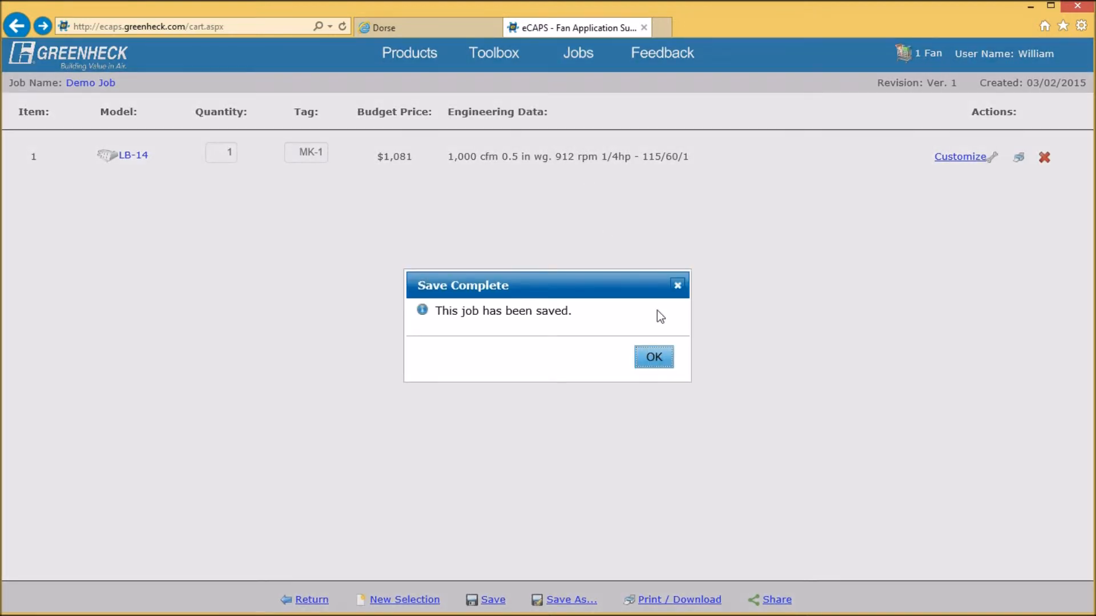
left_click(654, 358)
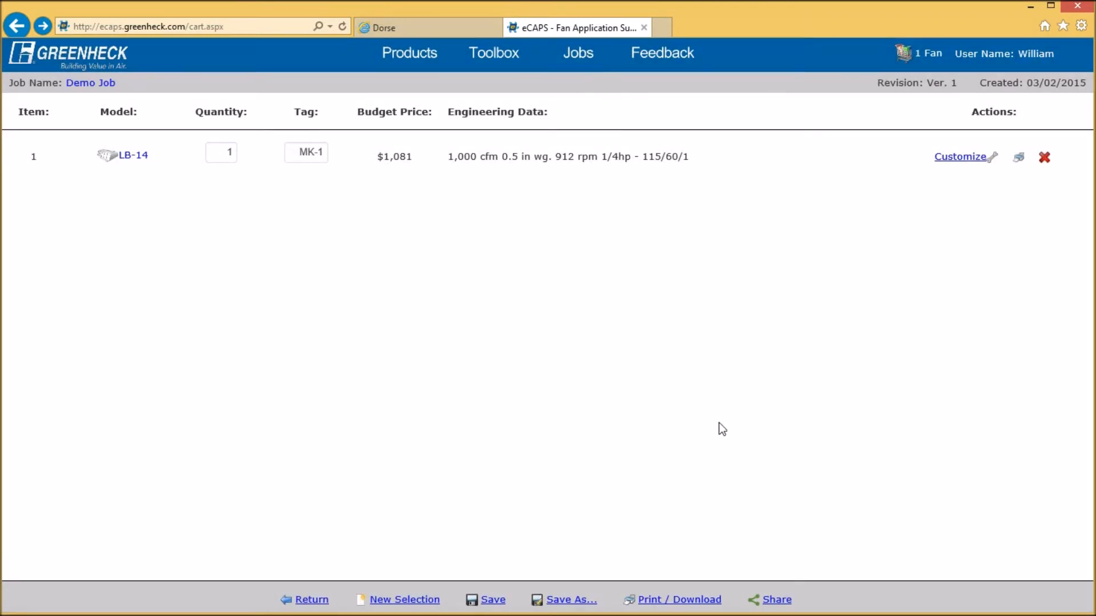
Look at the job's email sharing form, cancel it without sending, and go to the home page with the Toolbox resources
left_click(787, 604)
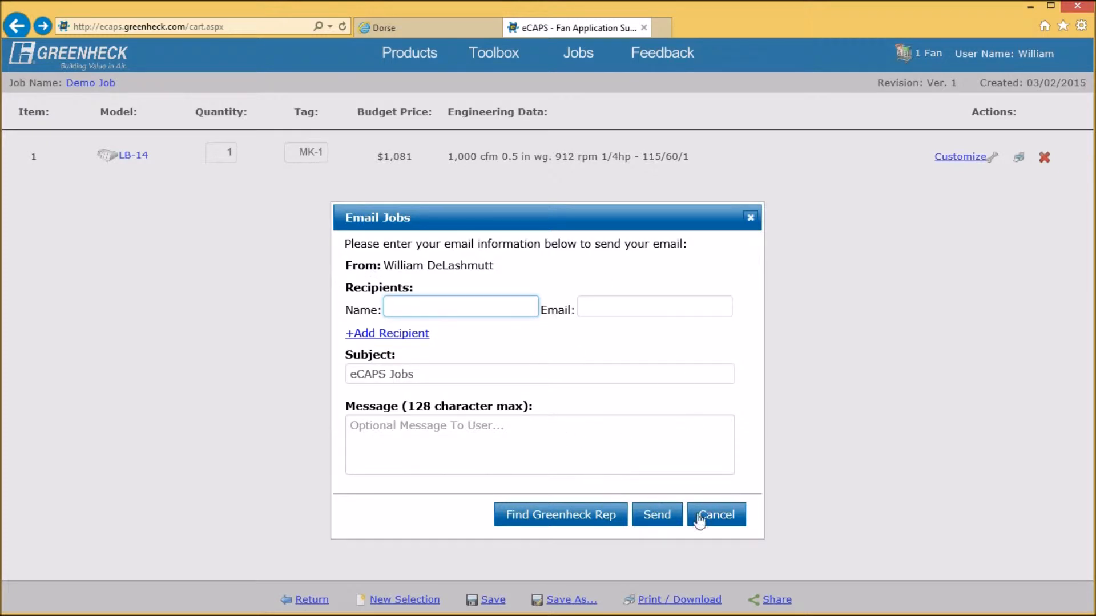
left_click(727, 519)
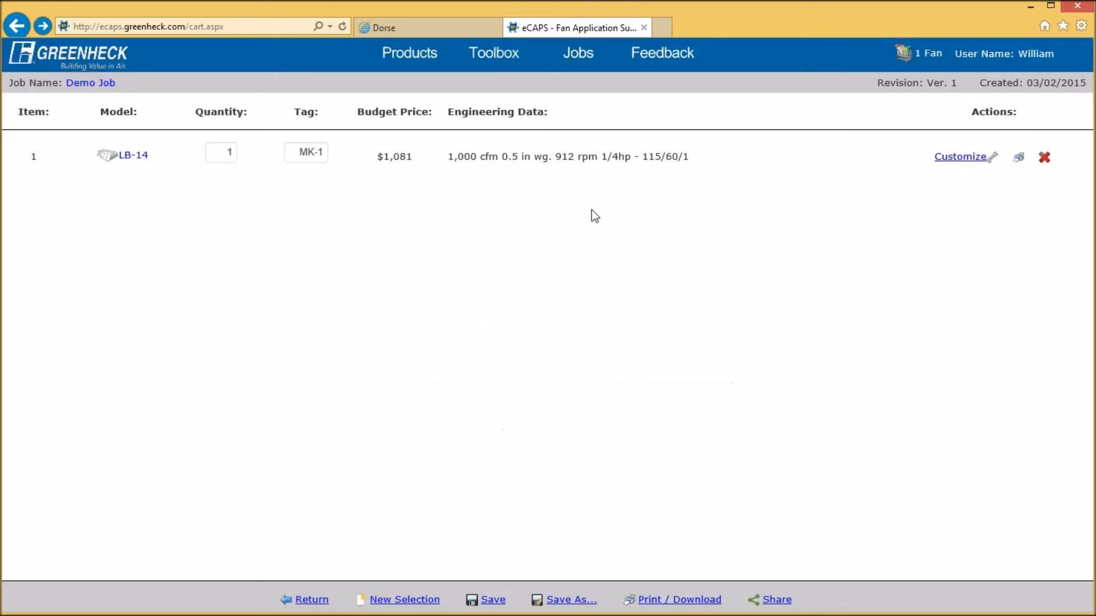
left_click(511, 61)
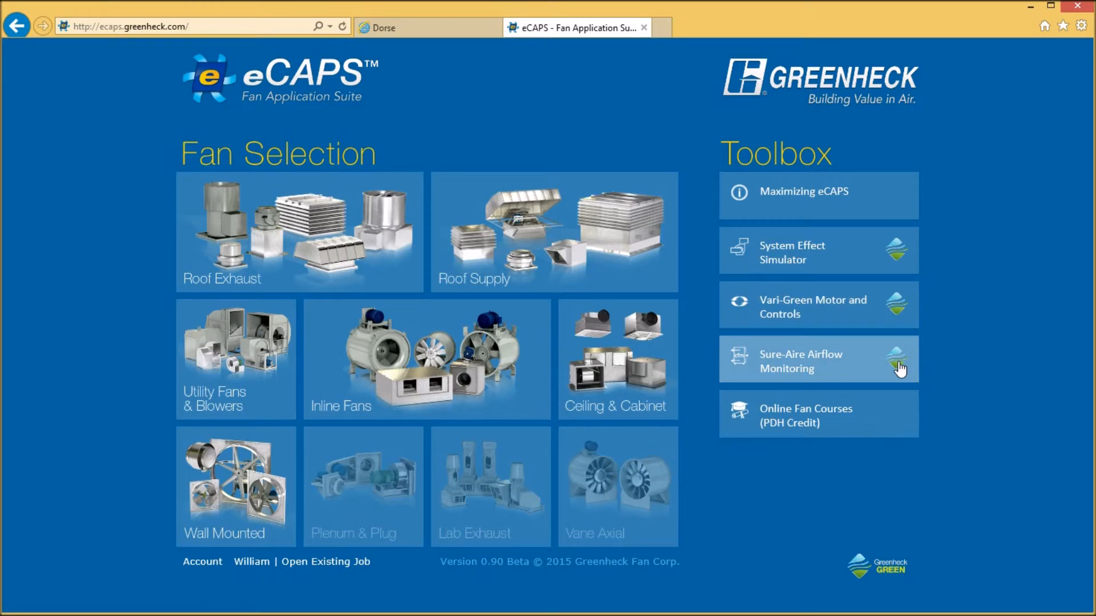
Open the System Effect Simulator from the Toolbox and choose the blower fan type in its top horizontal (TH) arrangement
left_click(800, 258)
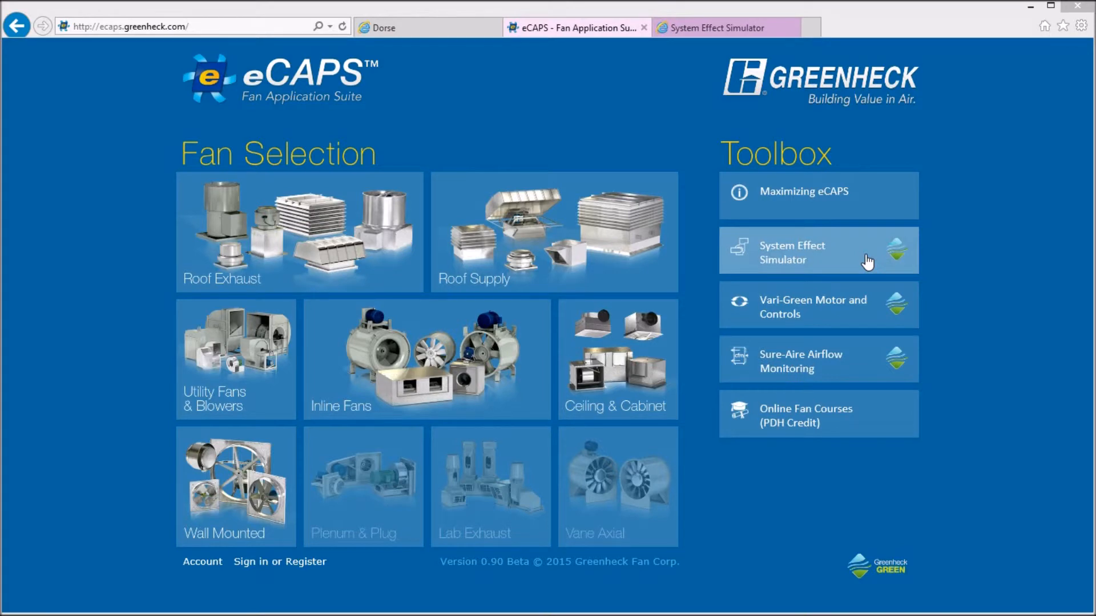
left_click(867, 262)
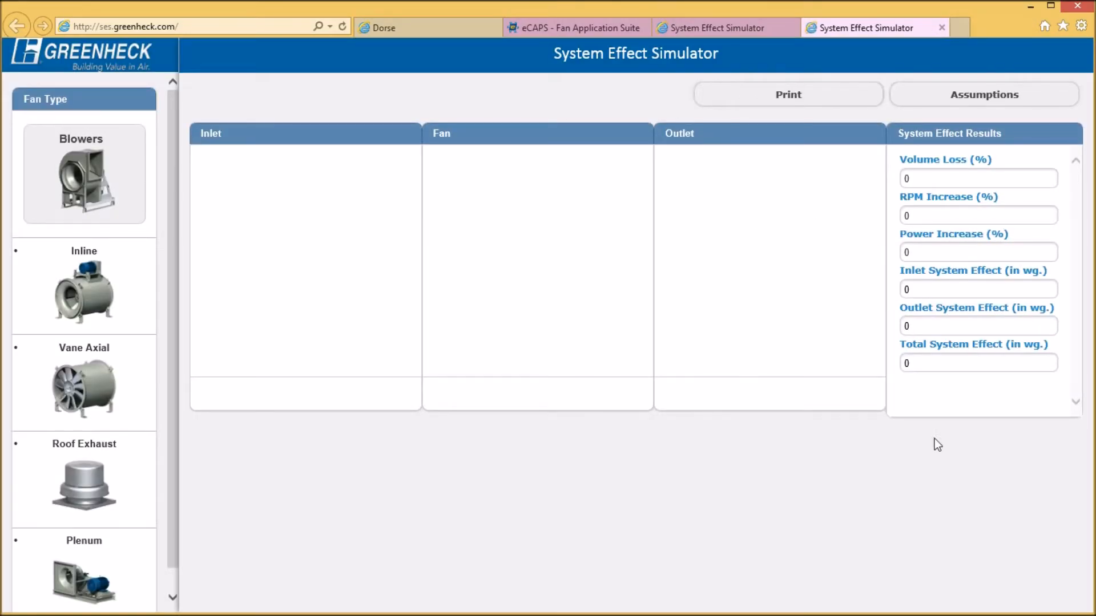
left_click(94, 191)
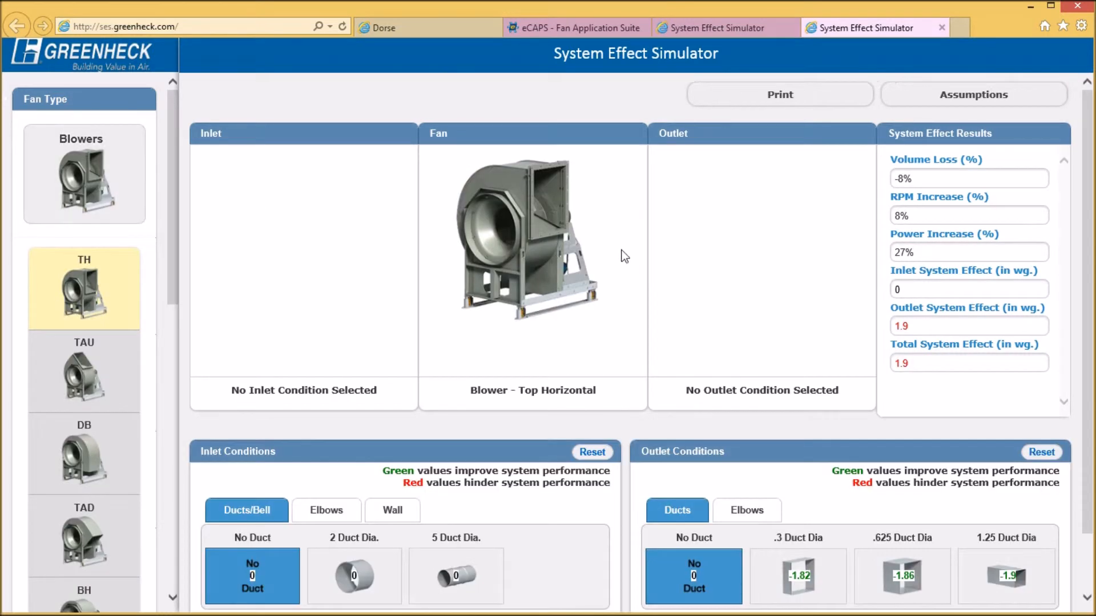
Give the blower a 2-diameter duct at the inlet and a smooth down elbow at the outlet
left_click_drag(1084, 198, 1088, 264)
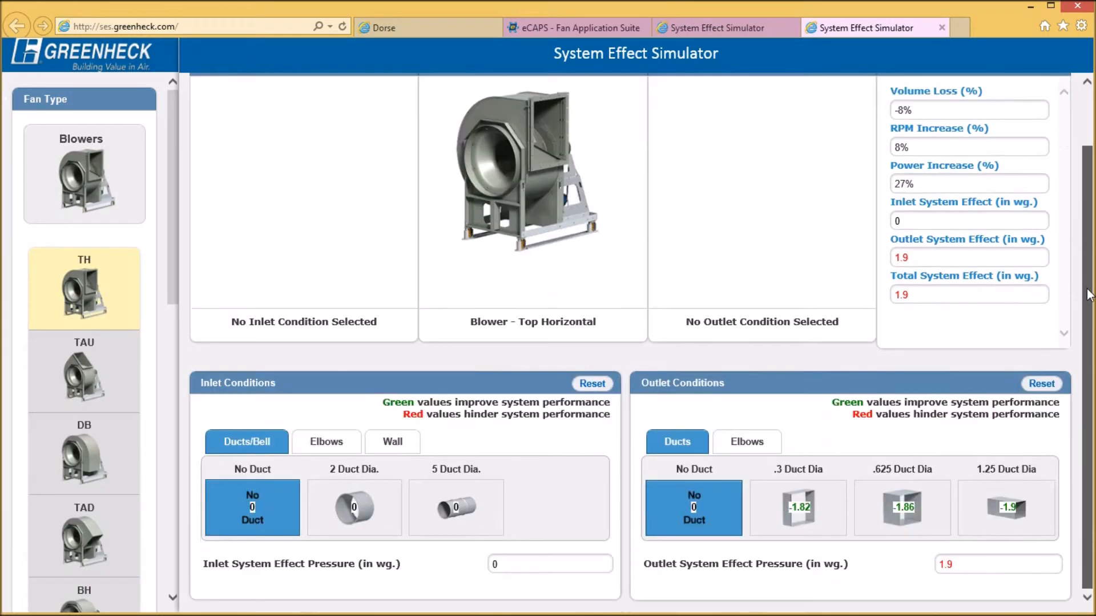
left_click(374, 496)
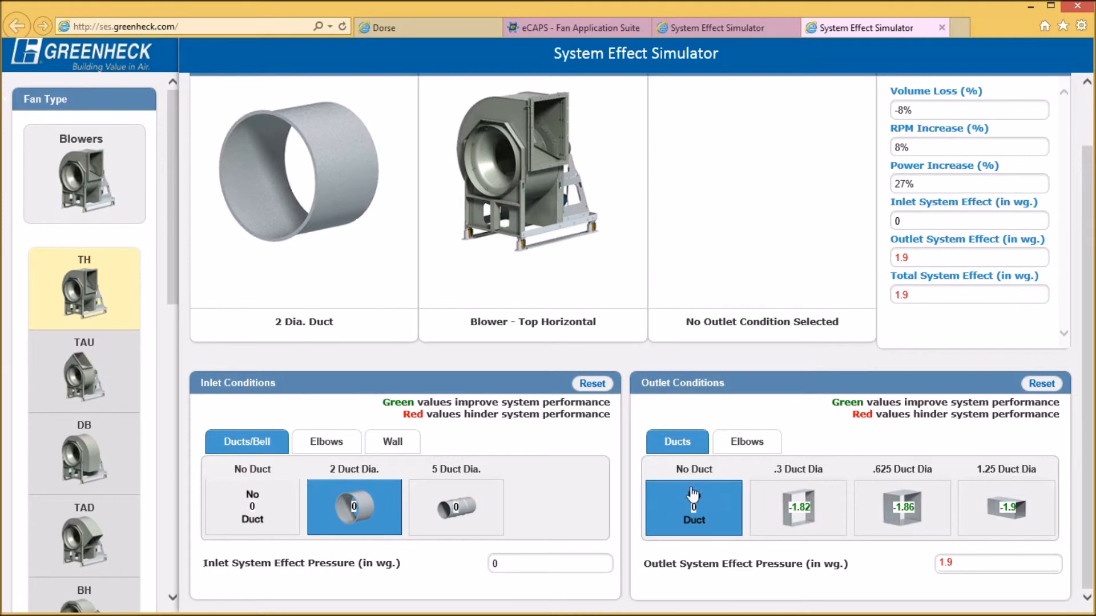
left_click(745, 442)
left_click(856, 507)
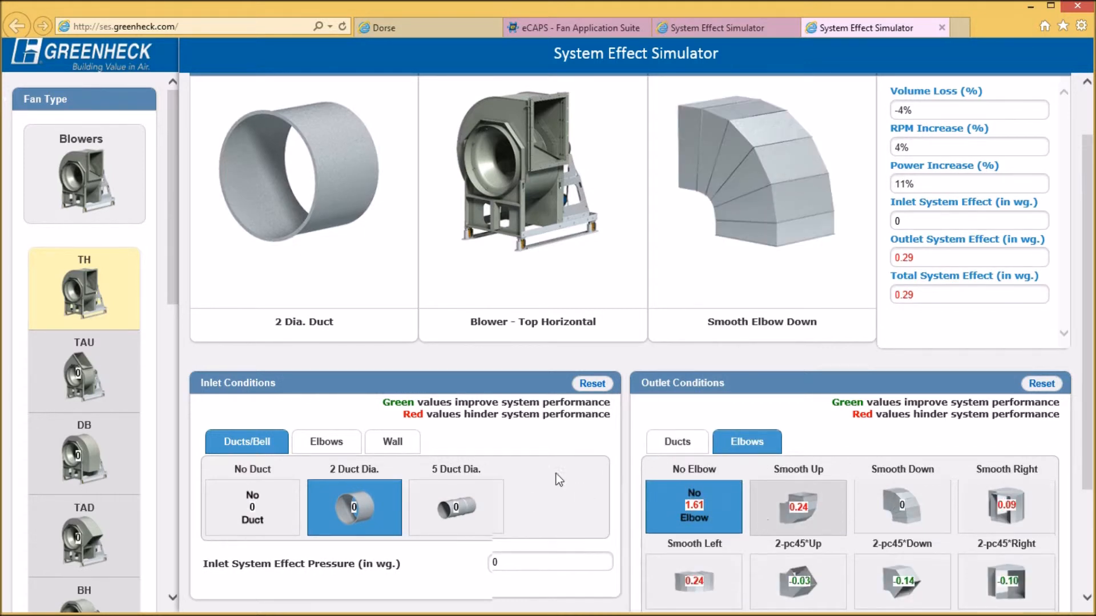
Switch the simulated fan type to Roof Exhaust, review the assumptions behind the system effect values and close them
left_click_drag(170, 268, 176, 561)
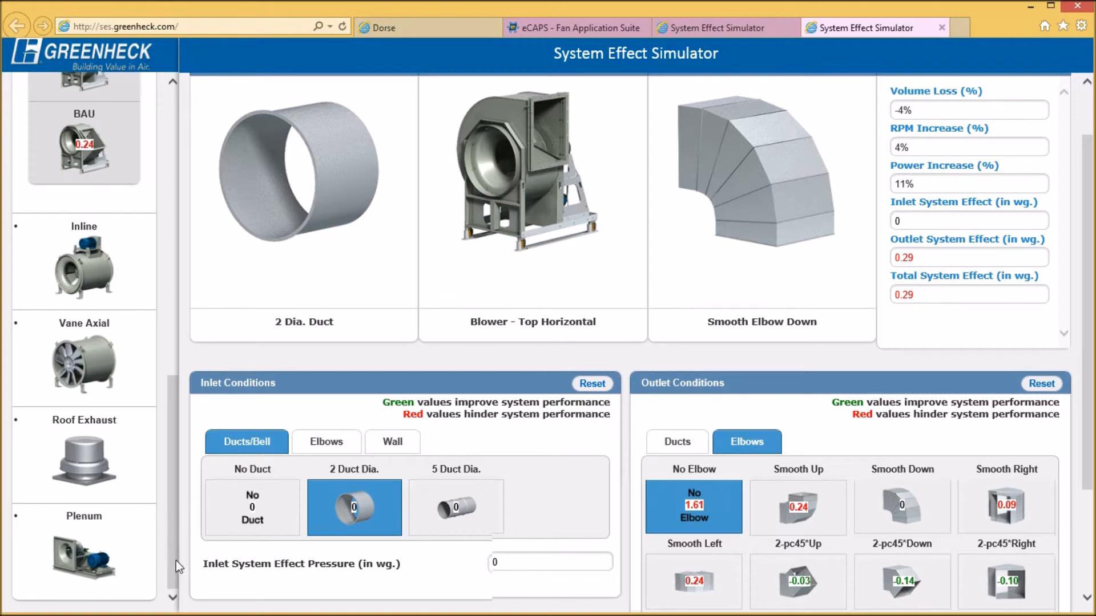
left_click(97, 454)
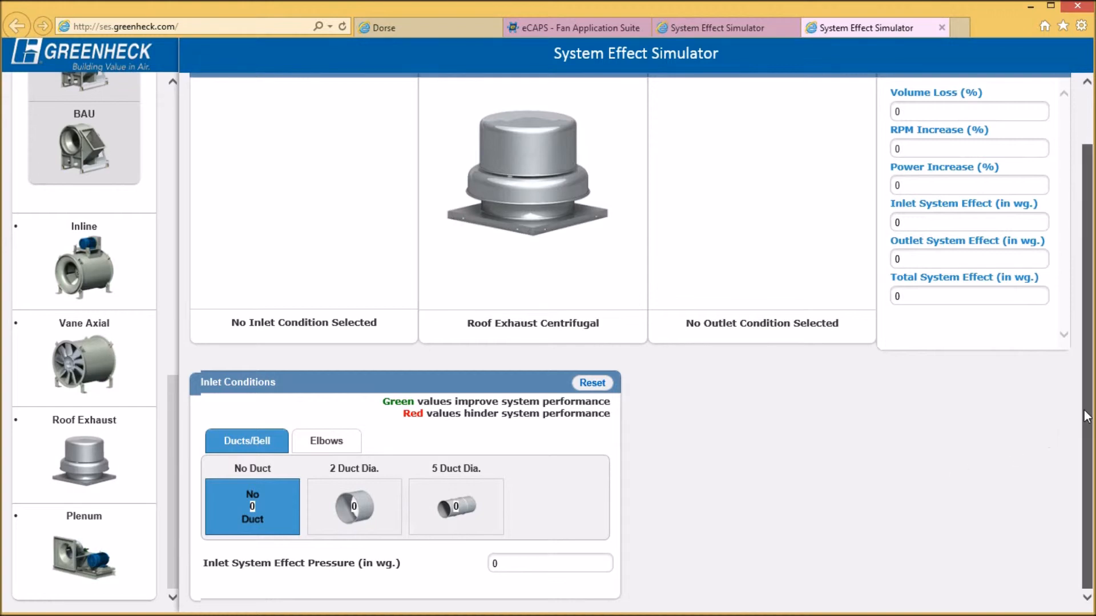
scroll(1064, 343, "up", 2)
left_click(996, 101)
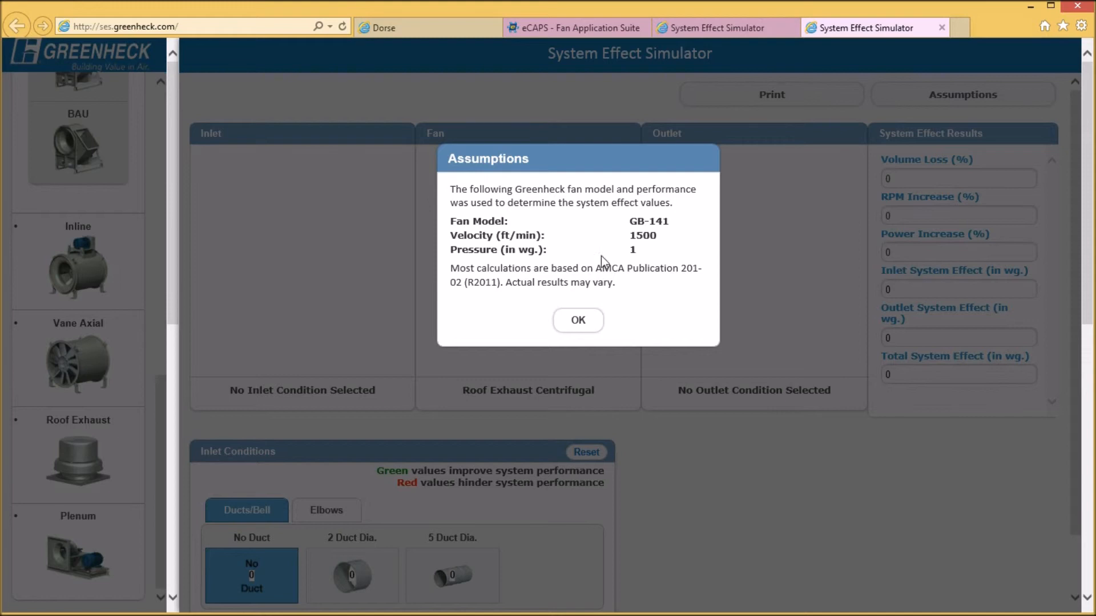
left_click(597, 327)
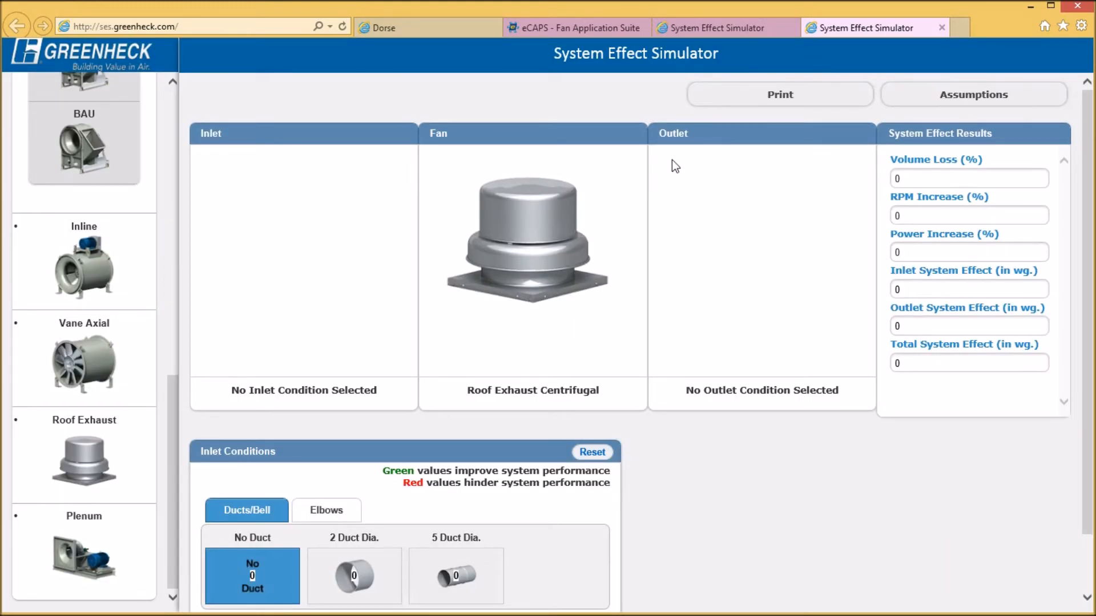
Return to the eCAPS home page, open the Roof Exhaust fan selection and specify the Restaurant Exhaust requirement under the certifications
left_click(579, 24)
left_click(352, 236)
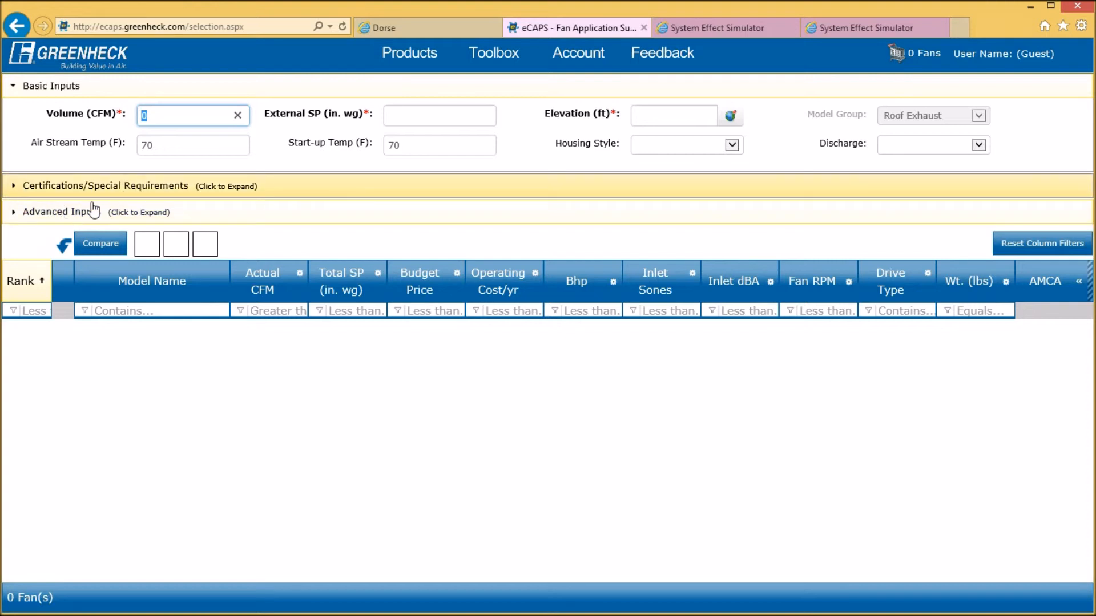
left_click(120, 188)
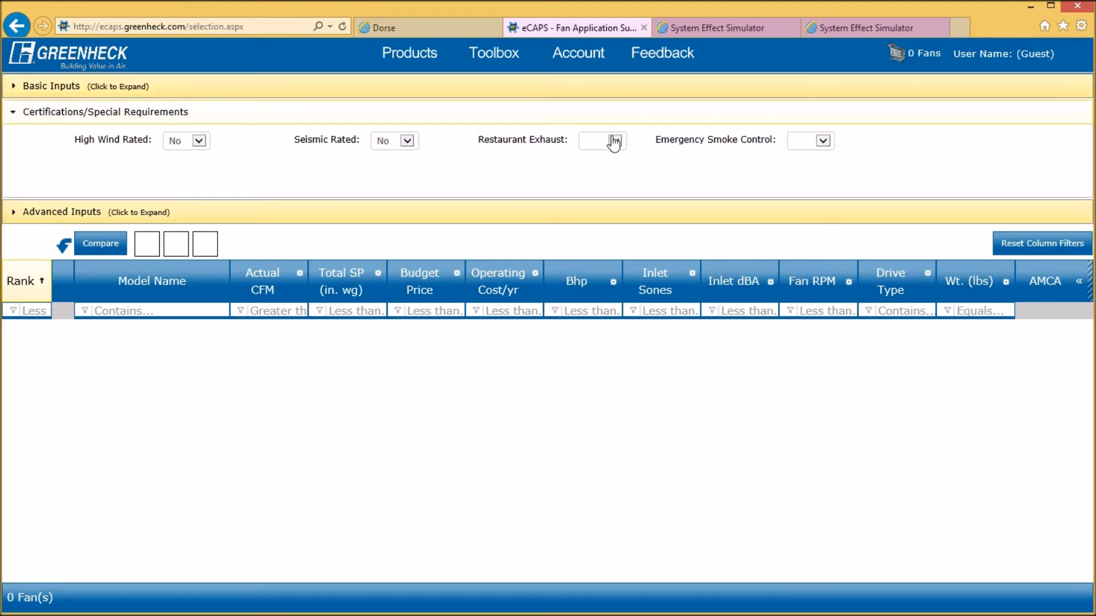
left_click(614, 141)
left_click(593, 151)
Look at the Emergency Smoke Control choices and the advanced inputs, and return to the basic inputs
left_click(822, 140)
left_click(117, 213)
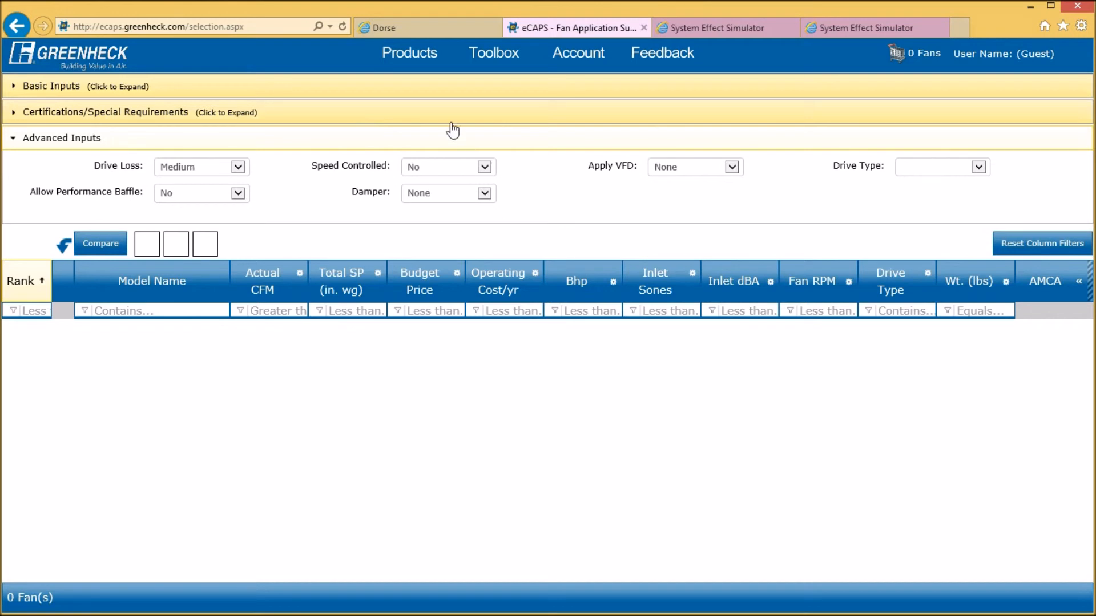
left_click(90, 87)
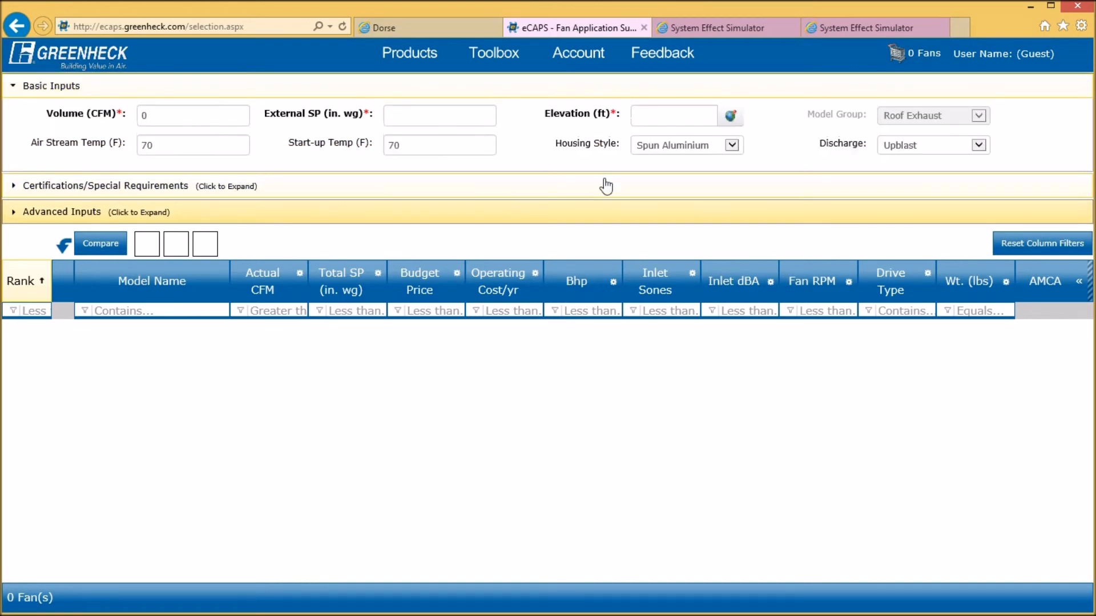